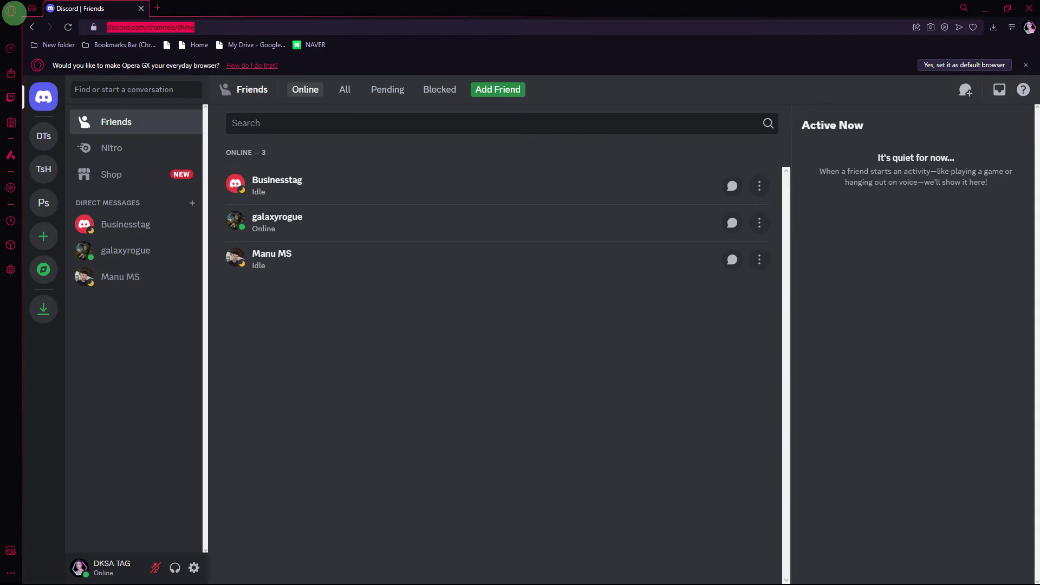
# Navigate Opera GX Settings through Privacy & security and Site settings to the Microphone page
pyautogui.click(11, 10)
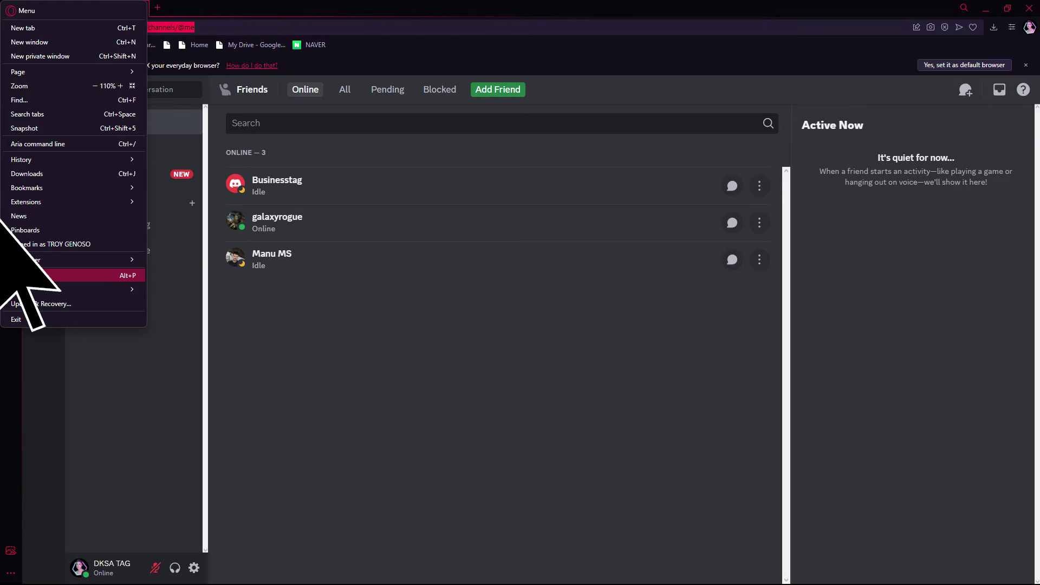
pyautogui.click(21, 275)
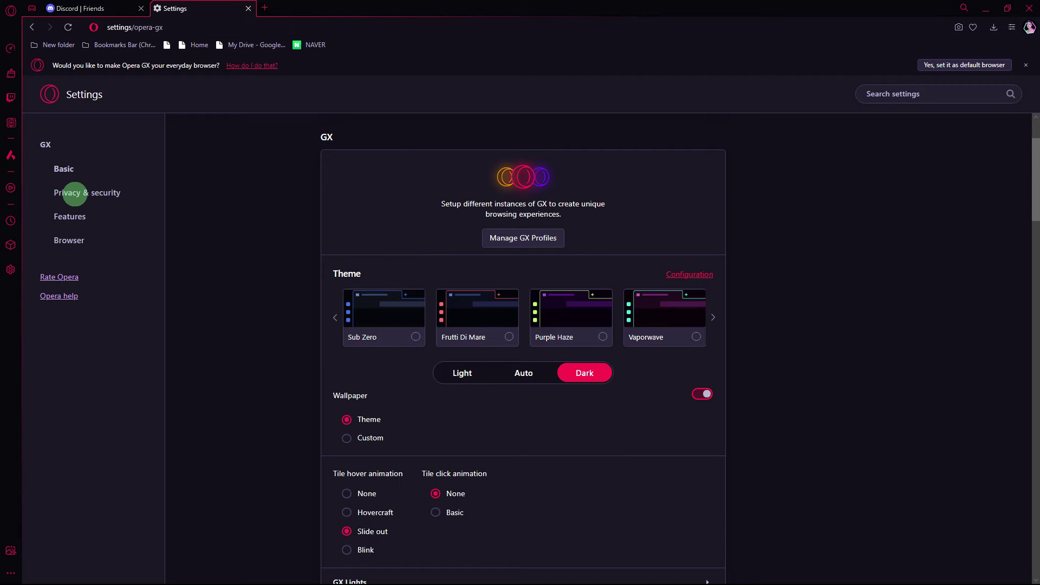
pyautogui.click(73, 193)
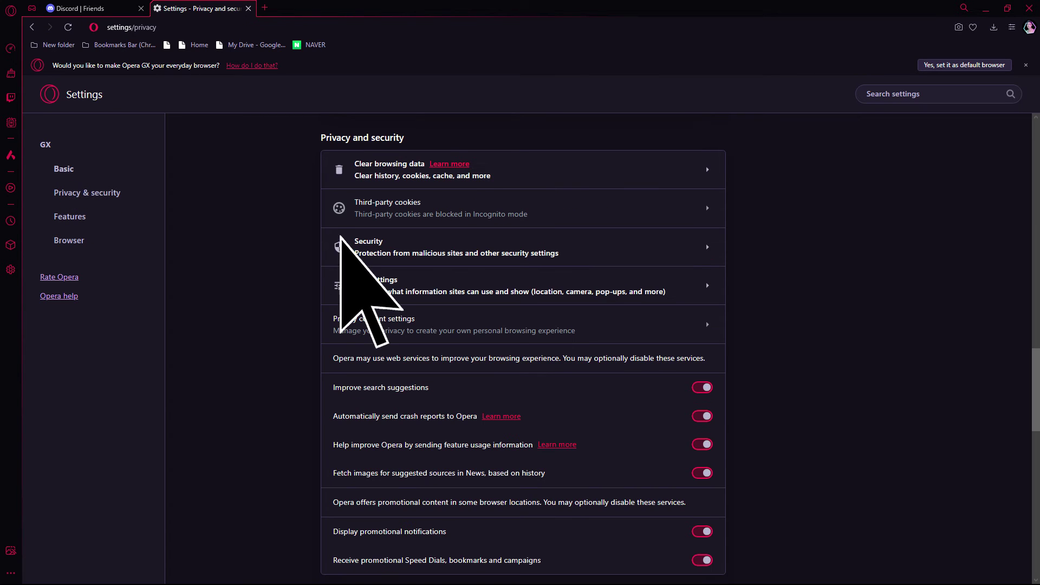
pyautogui.click(368, 289)
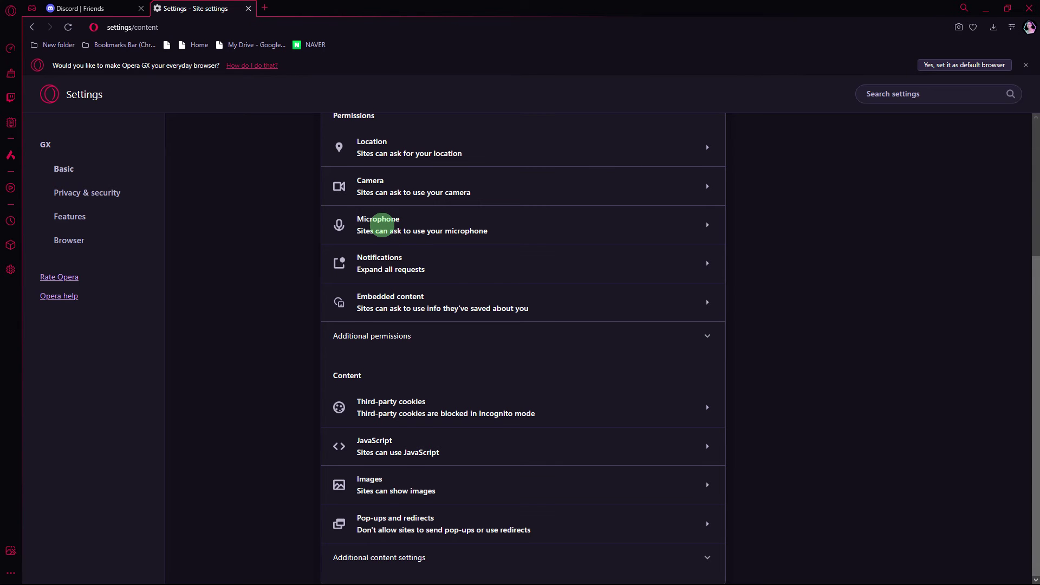
pyautogui.click(380, 225)
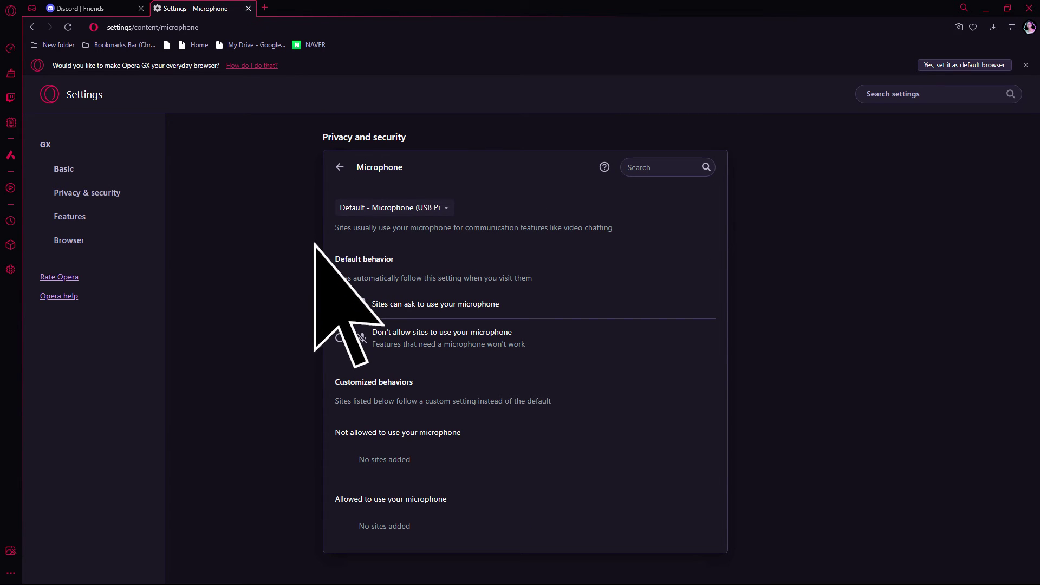
# Expand the microphone device dropdown to list available input devices
pyautogui.click(378, 207)
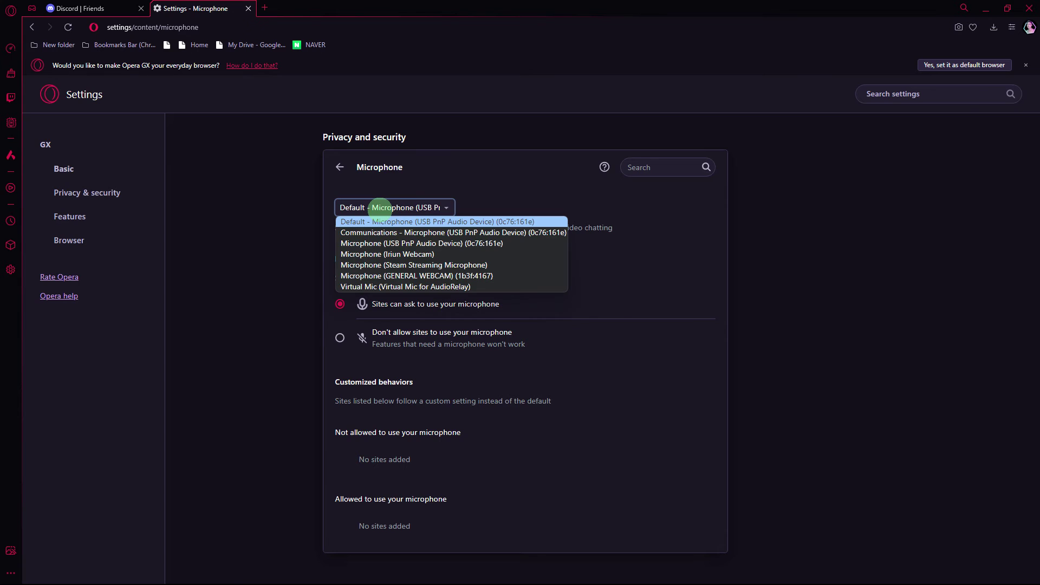